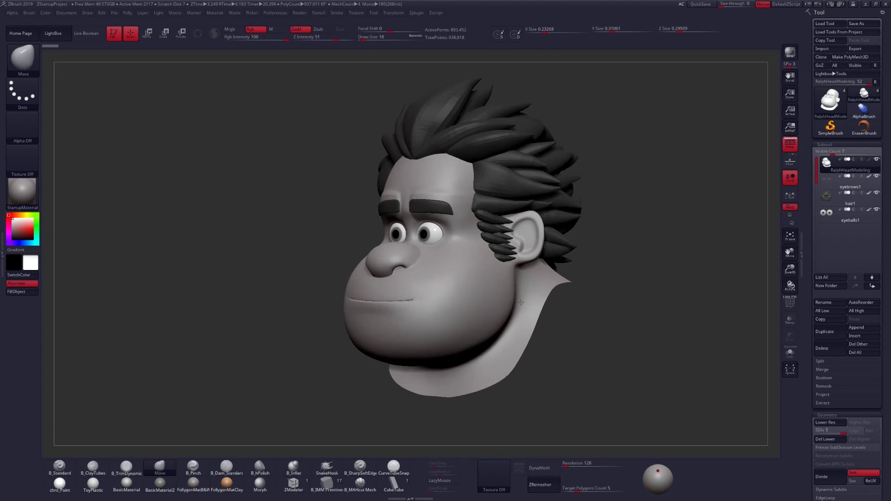
Step: Pinch the lower edge of the cheek and jaw with the B_Pinch brush
key("5")
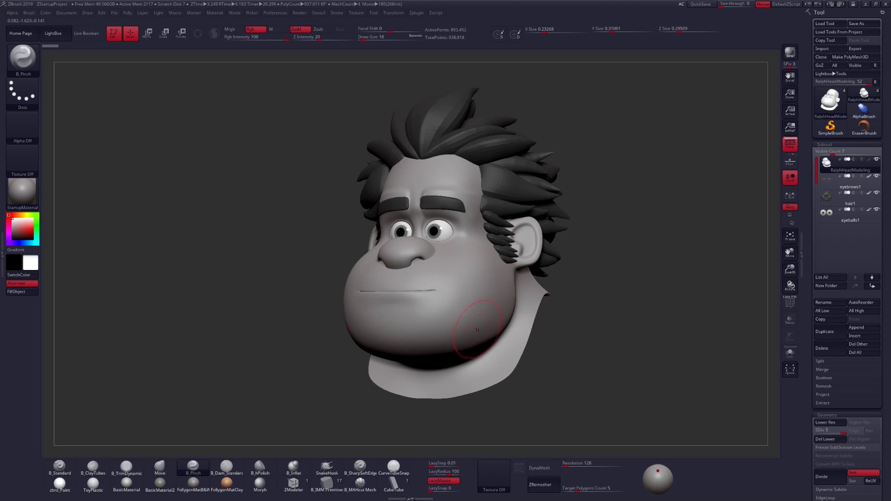
mouse_move(465, 319)
right_mouse_down()
mouse_move(429, 313)
mouse_move(502, 340)
mouse_move(524, 332)
mouse_move(518, 338)
right_mouse_up()
key("space")
left_click_drag(559, 333, 546, 337)
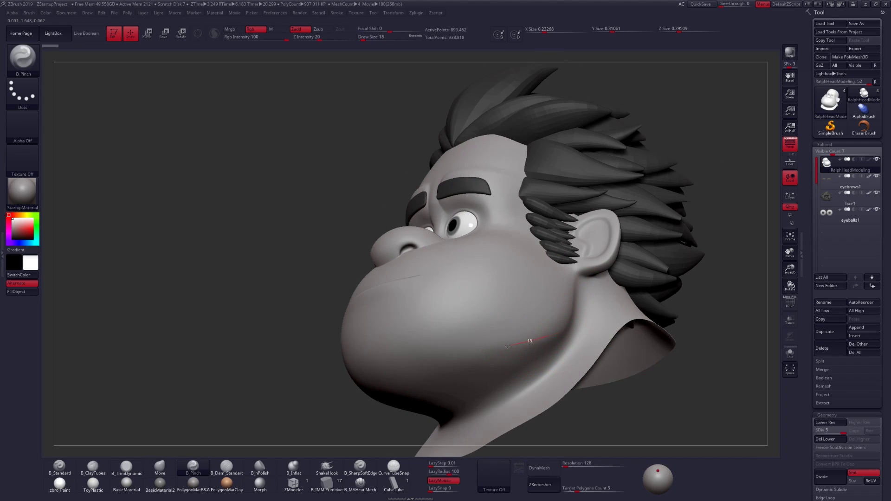
mouse_move(434, 338)
left_mouse_down()
mouse_move(364, 348)
mouse_move(315, 376)
left_mouse_up()
mouse_move(374, 369)
right_mouse_down()
mouse_move(418, 341)
mouse_move(396, 353)
right_mouse_up()
mouse_move(423, 345)
left_mouse_down("shift")
mouse_move(424, 370)
mouse_move(434, 328)
left_mouse_up("shift")
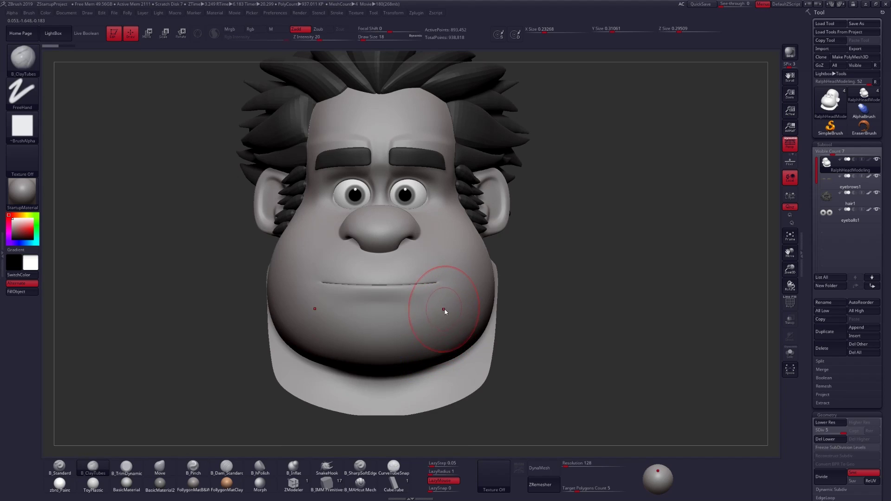
Step: Test the B_ClayTubes brush at draw size 350 over the whole head and reduce its draw size to 9
key("space")
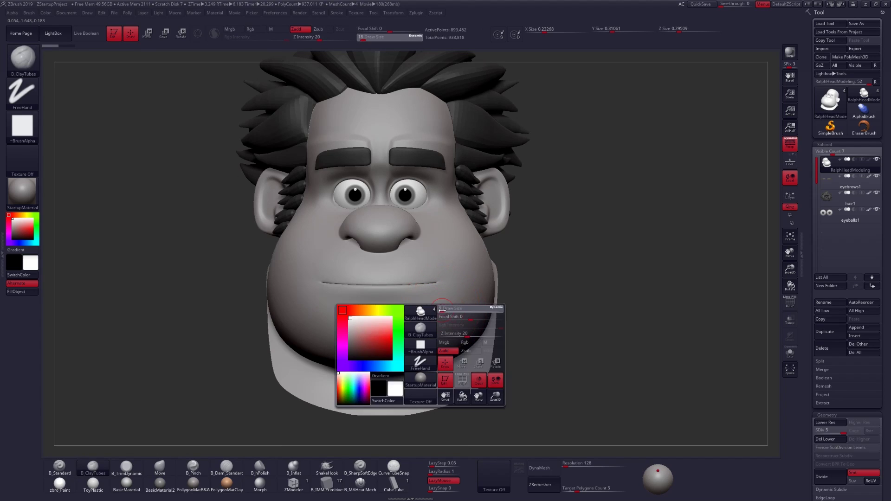
left_click_drag(442, 310, 453, 312)
mouse_move(419, 274)
right_mouse_down("alt")
mouse_move(414, 269)
mouse_move(457, 258)
right_mouse_up("alt")
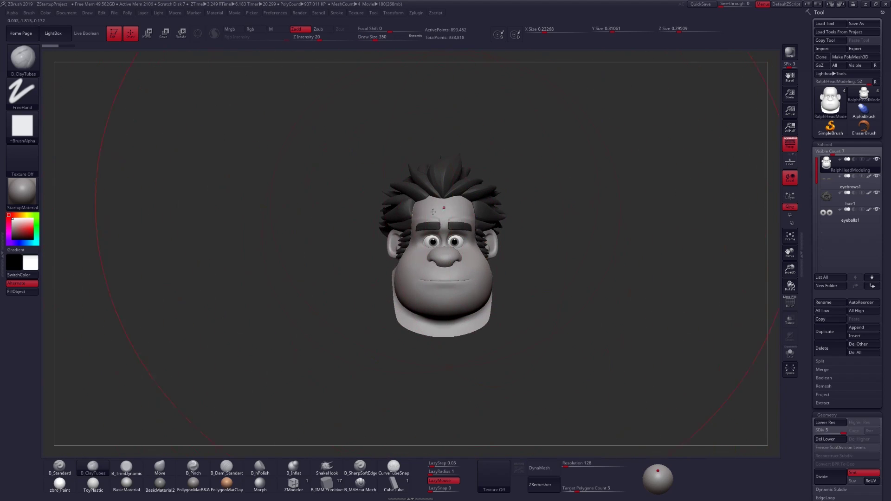
right_click(425, 232)
left_click(558, 245)
right_click_drag(550, 266, 550, 286, "ctrl")
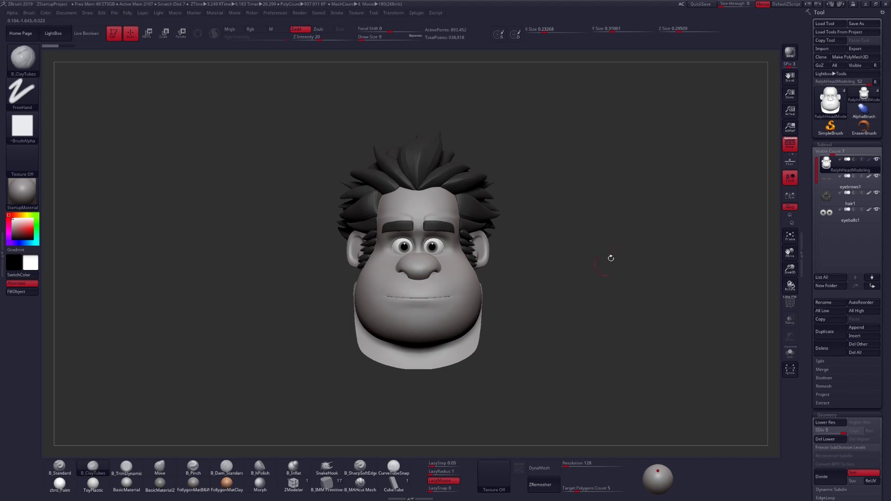
right_click_drag(602, 262, 604, 265, "ctrl")
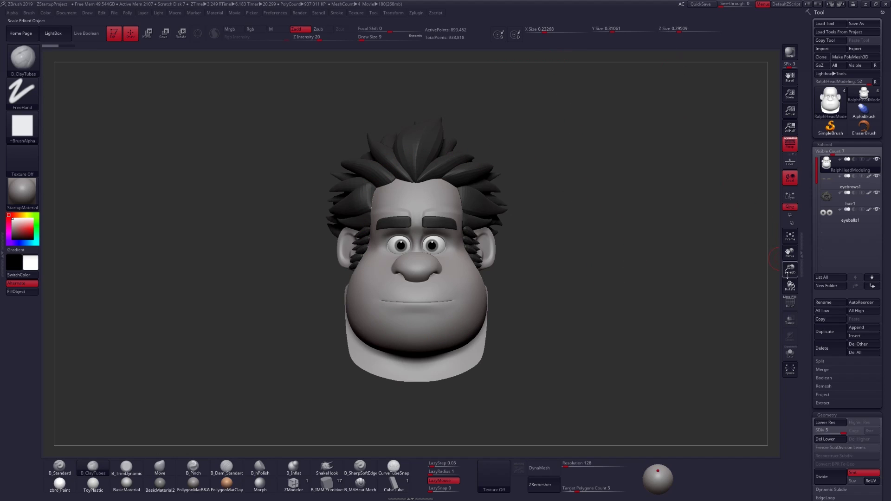
Step: Open the head's geometry size settings and check its XYZ dimensions
scroll(816, 226, "down", 10)
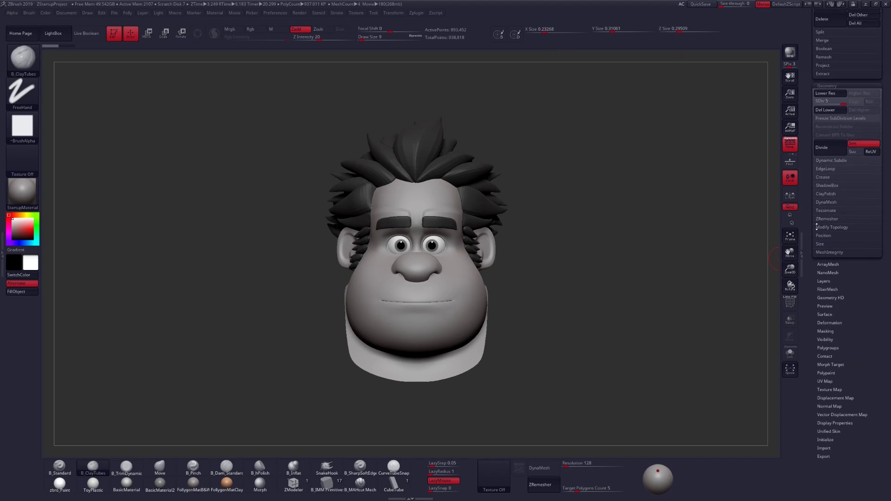
left_click(830, 244)
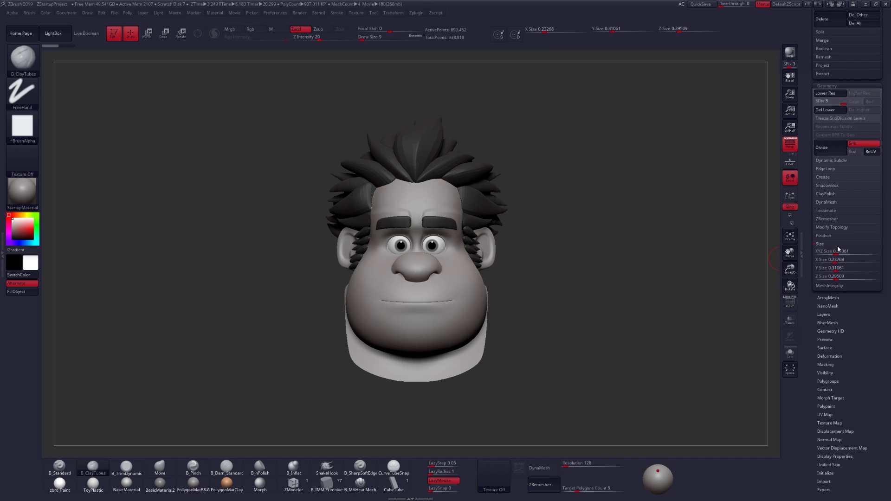
left_click(853, 276)
left_click_drag(617, 259, 518, 276)
Step: Open the head's export settings and set the scale to 1 and the Y and Z offsets to 0
left_click_drag(840, 394, 832, 334)
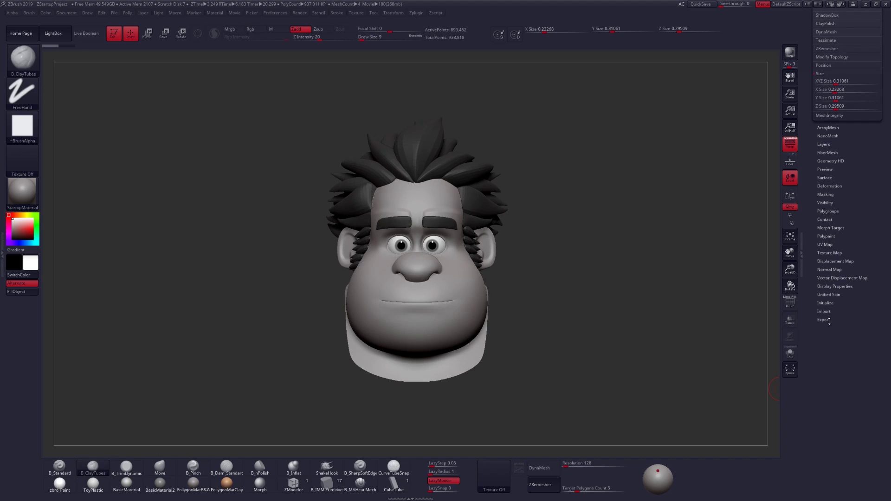
left_click(828, 320)
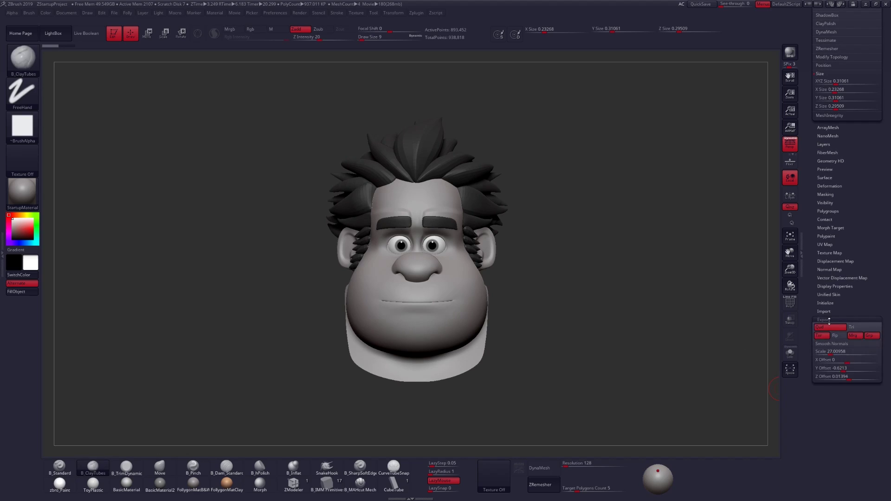
left_click(837, 352)
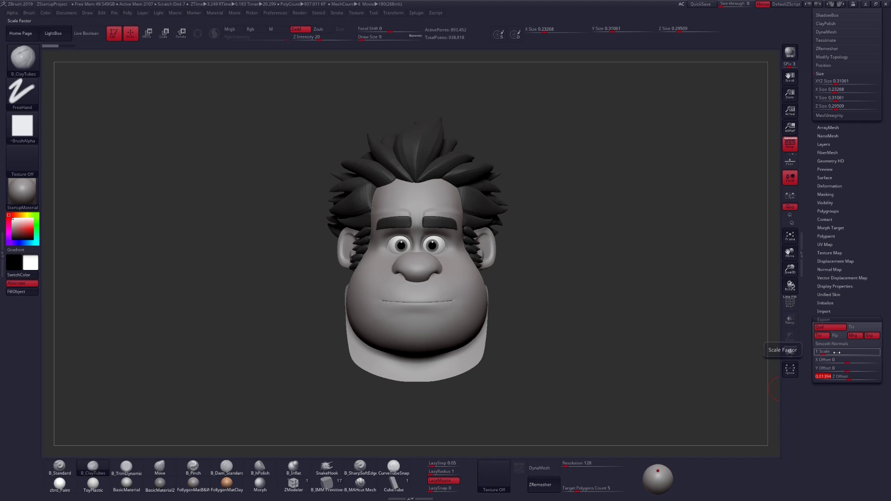
key("Return")
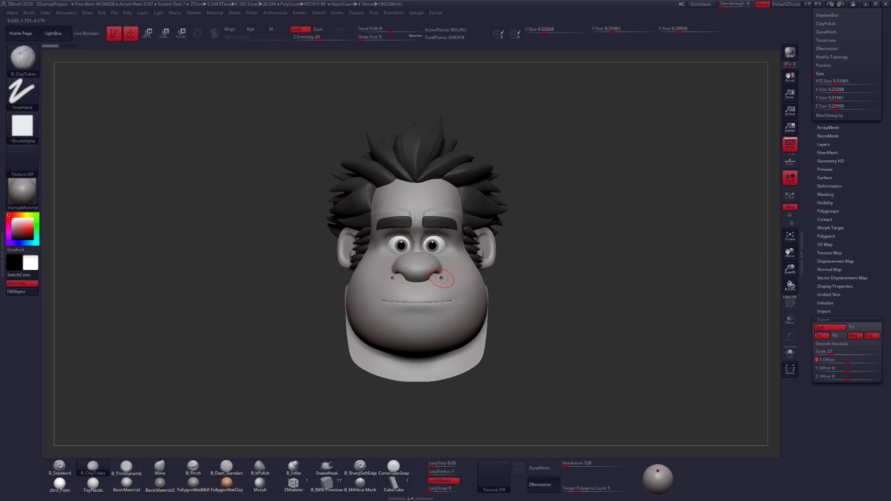
Step: Isolate the head mesh and measure its height with the Transpose line from the neck base to the crown
key("alt+s")
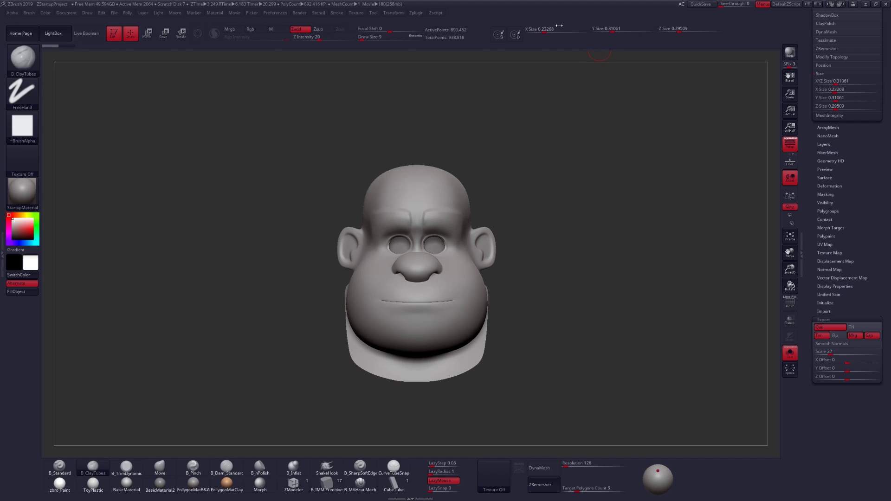
left_click(840, 89)
key("w")
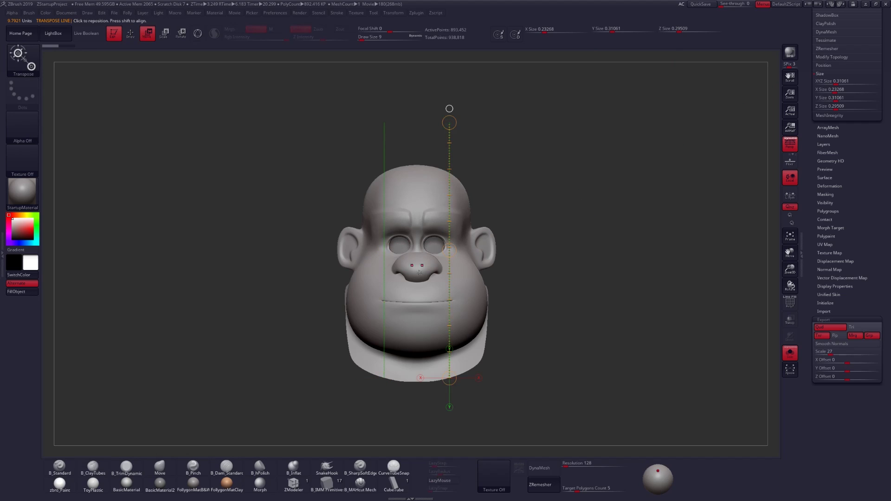
key("ctrl+z")
left_click_drag(413, 378, 416, 166)
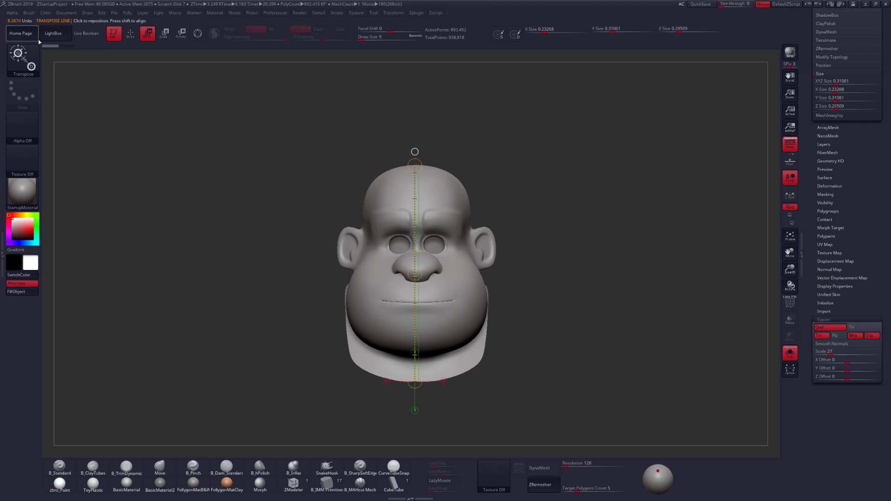
Step: Set the export scale factor of the isolated head to 1
left_click(830, 351)
left_click(840, 351)
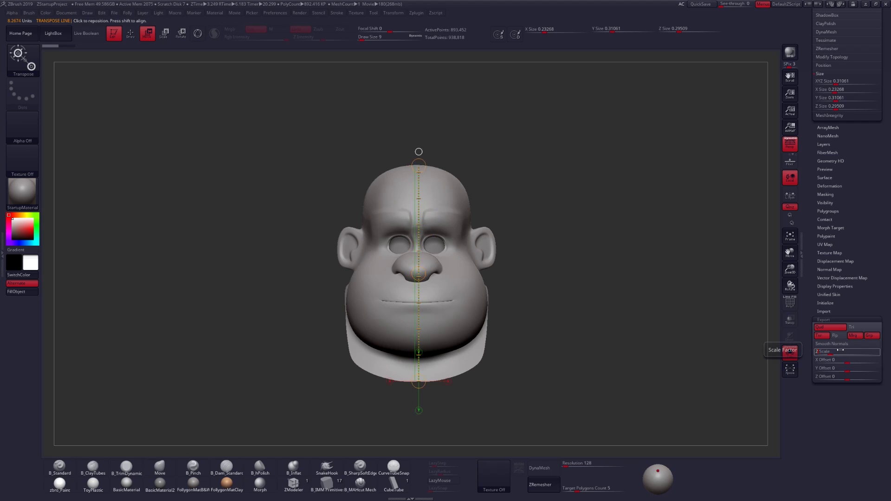
type("1")
key("Return")
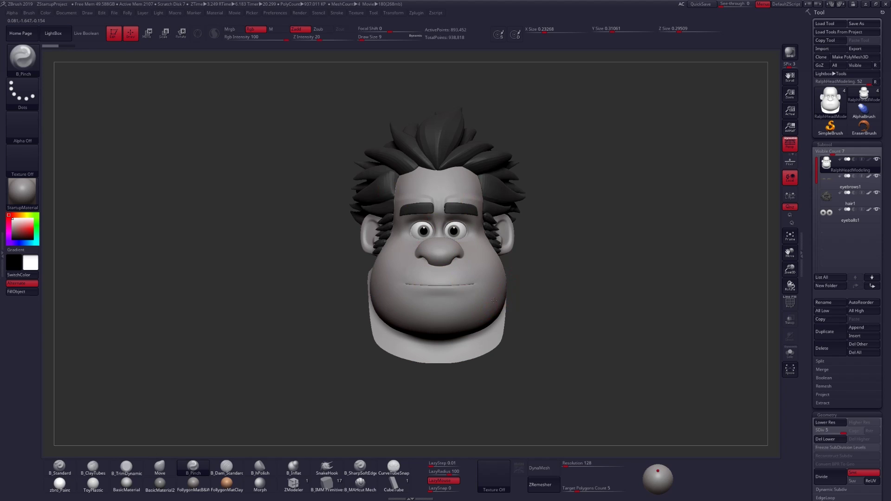
Step: Set the B_Pinch draw size to 12 and stroke along the jaw under the cheek
mouse_move(493, 301)
right_mouse_down()
mouse_move(427, 301)
mouse_move(475, 360)
right_mouse_up()
key("space")
left_click(500, 314)
right_click_drag(501, 314, 521, 278)
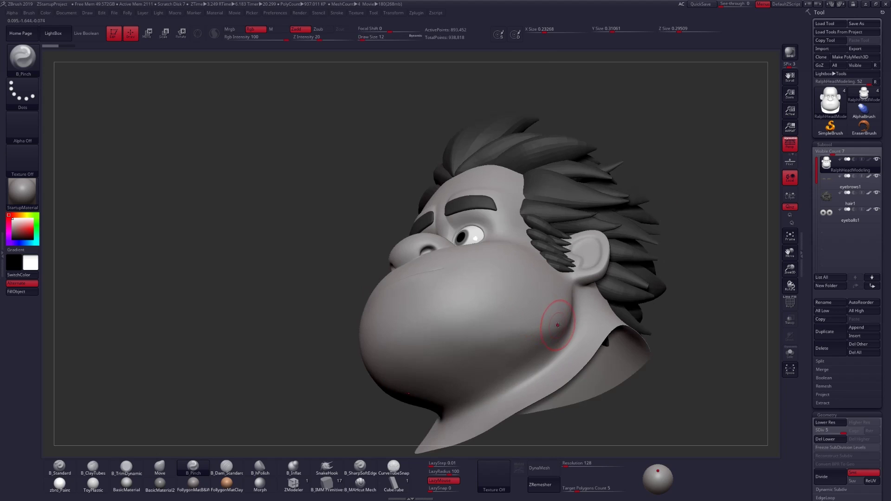
mouse_move(483, 331)
left_mouse_down()
mouse_move(411, 328)
mouse_move(388, 340)
mouse_move(358, 383)
left_mouse_up()
mouse_move(418, 341)
right_mouse_down()
mouse_move(424, 328)
mouse_move(448, 342)
mouse_move(447, 294)
mouse_move(457, 279)
mouse_move(480, 294)
mouse_move(484, 319)
right_mouse_up()
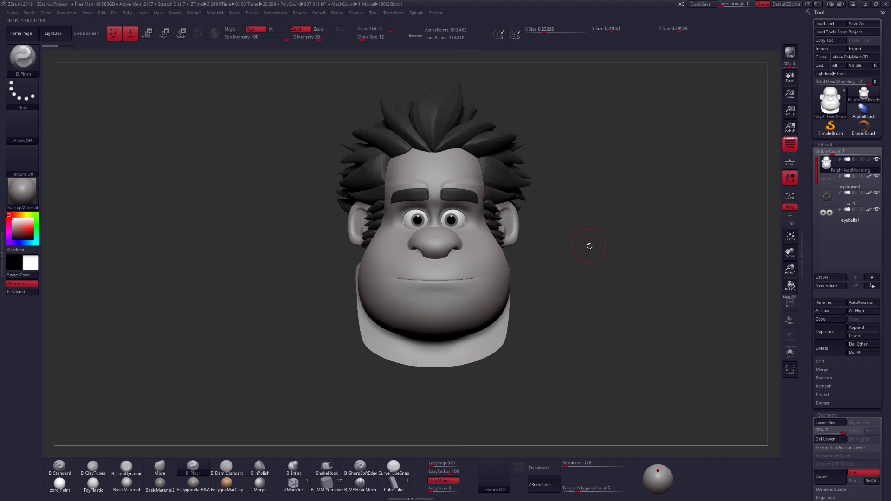
Step: Create a combined Transpose Master mesh from all subtools and resize it with the Unify deformation
left_click(417, 14)
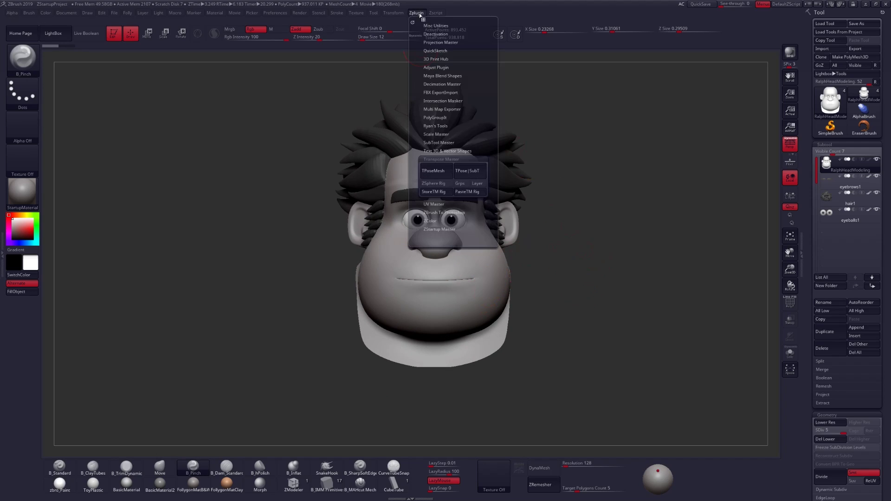
left_click(448, 169)
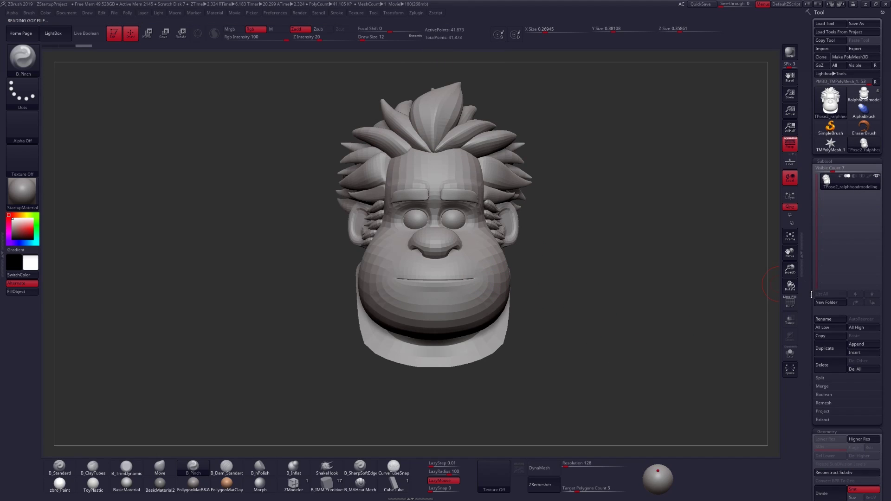
scroll(811, 295, "down", 10)
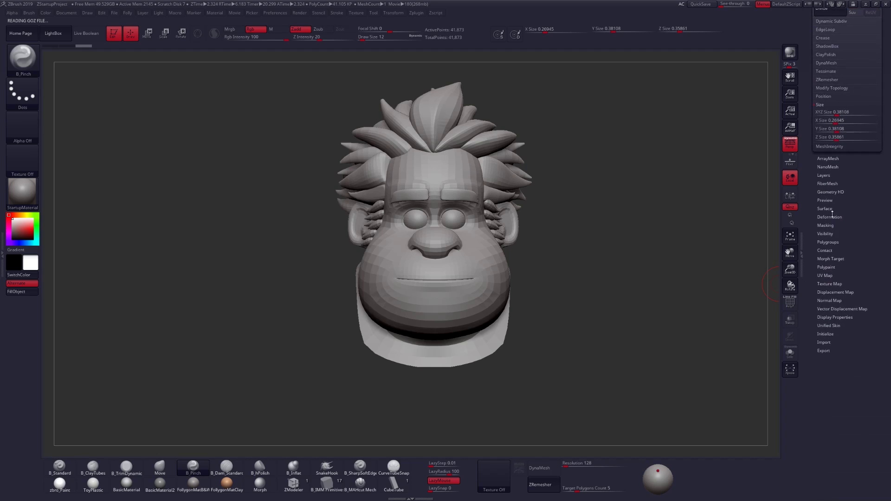
left_click(830, 215)
left_click(828, 224)
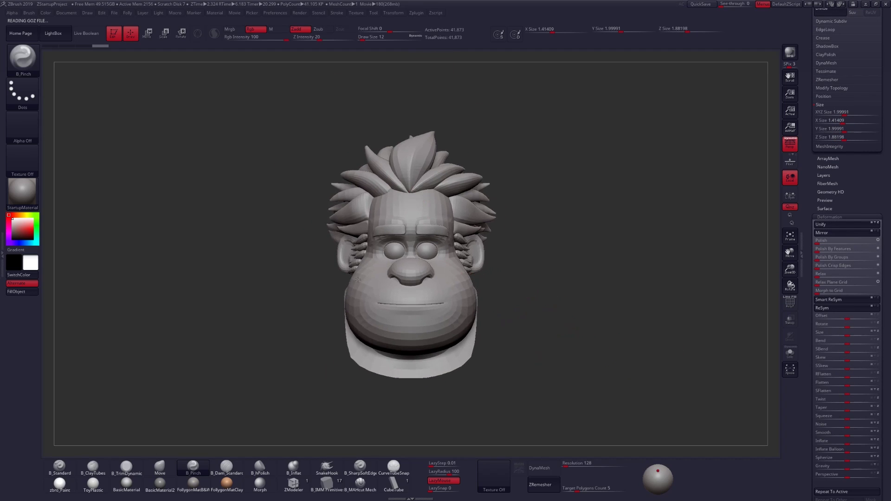
mouse_move(386, 142)
left_mouse_down()
mouse_move(442, 233)
mouse_move(479, 253)
left_mouse_up()
Step: Check the unified mesh's X, Y and Z position and its XYZ size, and collapse those settings
left_click(831, 95)
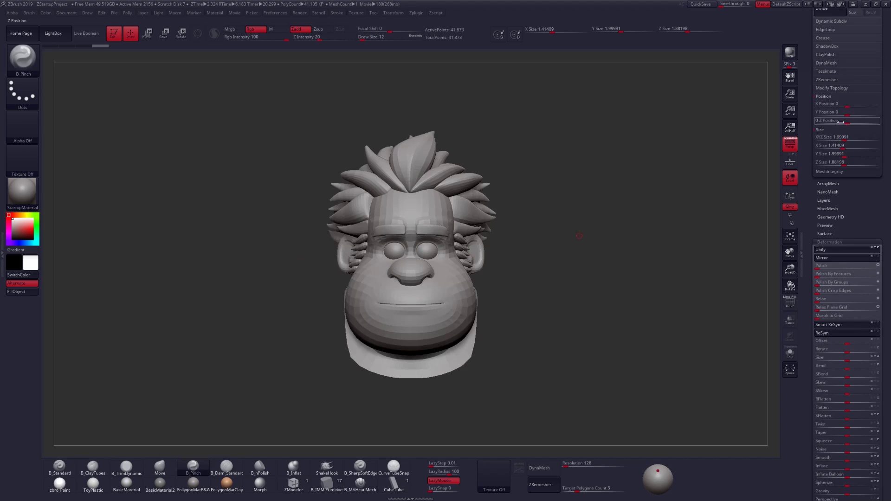
left_click(820, 96)
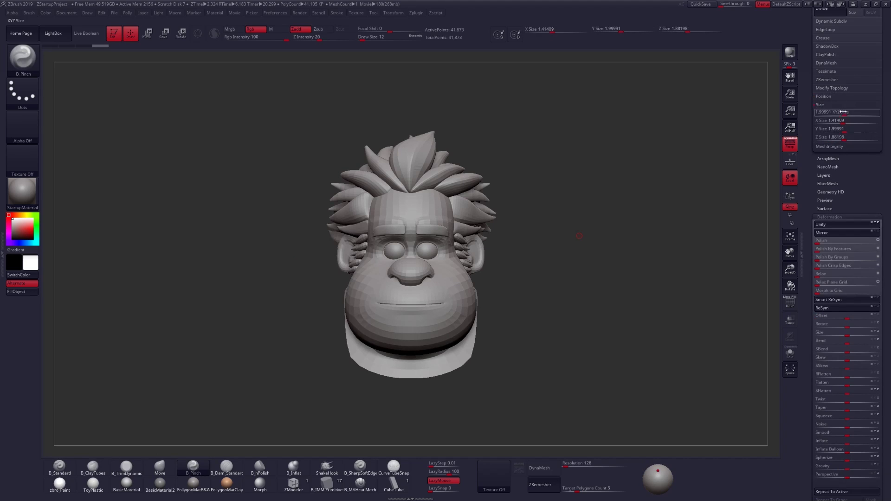
left_click(824, 216)
scroll(828, 250, "up", 3)
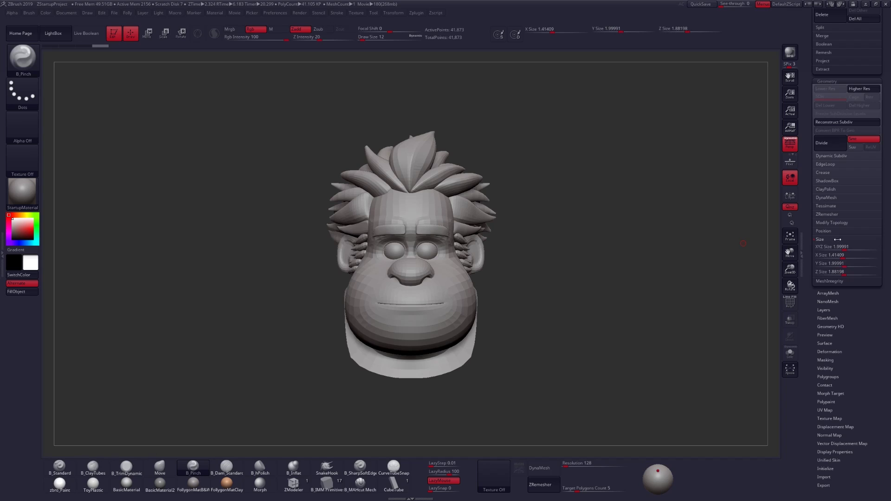
left_click(820, 239)
scroll(808, 238, "up", 5)
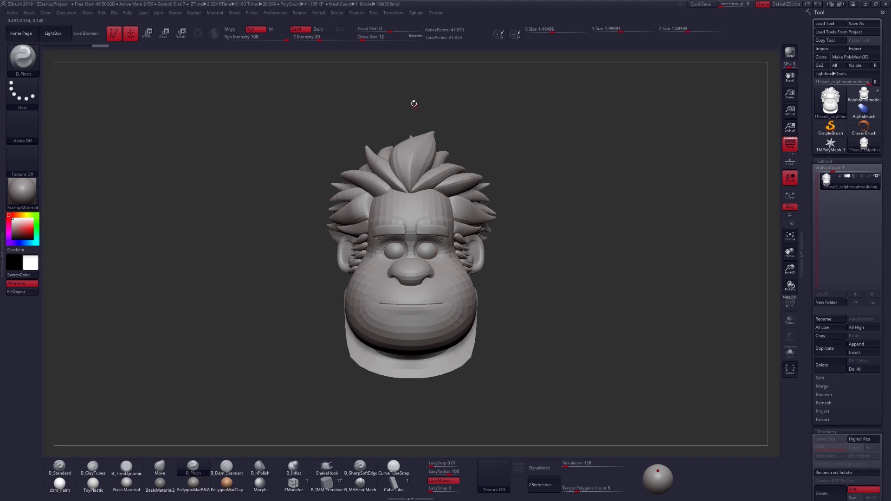
Step: Transfer the unified scale from the Transpose Master mesh back to the original subtools with TPose|SubT
left_click(419, 13)
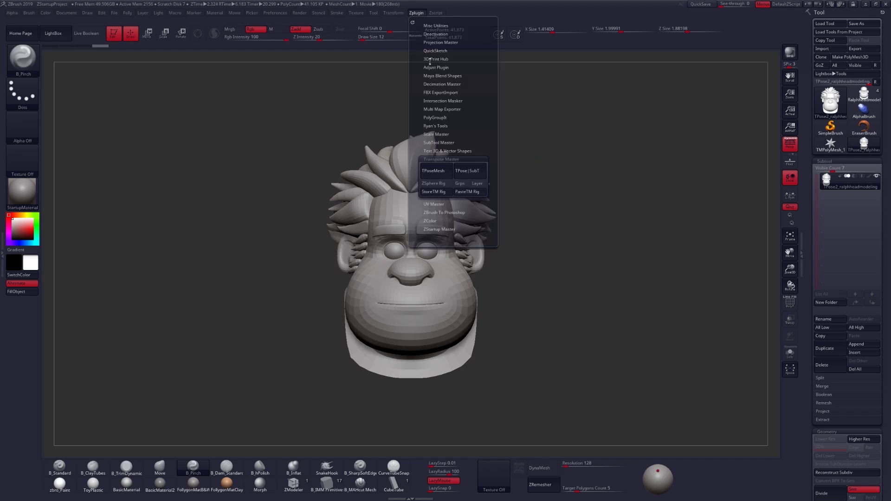
left_click(433, 171)
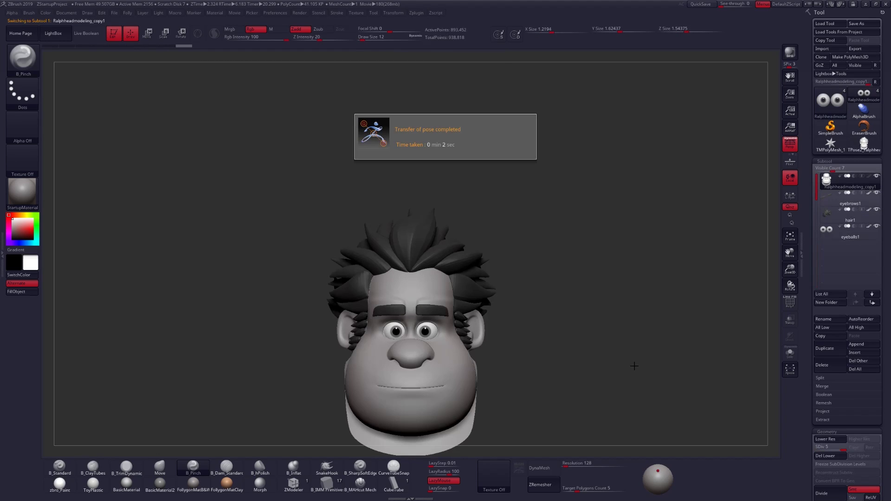
left_click_drag(538, 338, 552, 274, "alt")
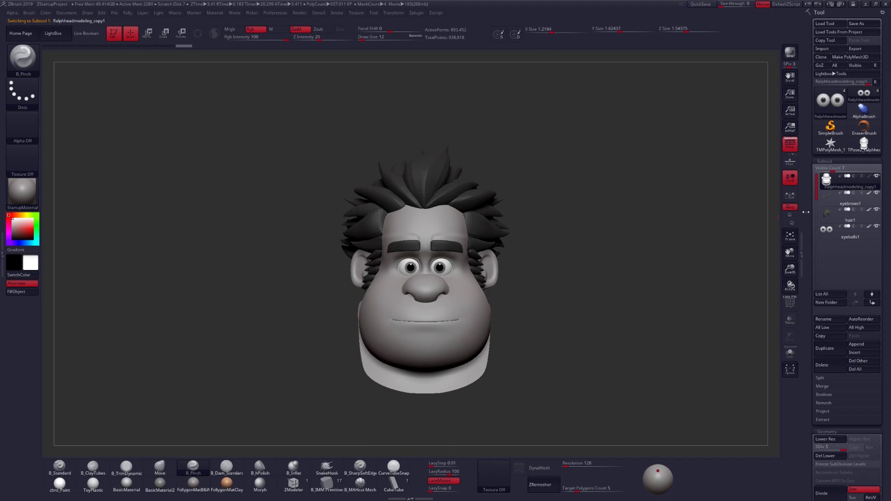
mouse_move(455, 309)
right_mouse_down()
mouse_move(571, 310)
mouse_move(461, 312)
right_mouse_up()
right_click_drag(431, 271, 483, 263)
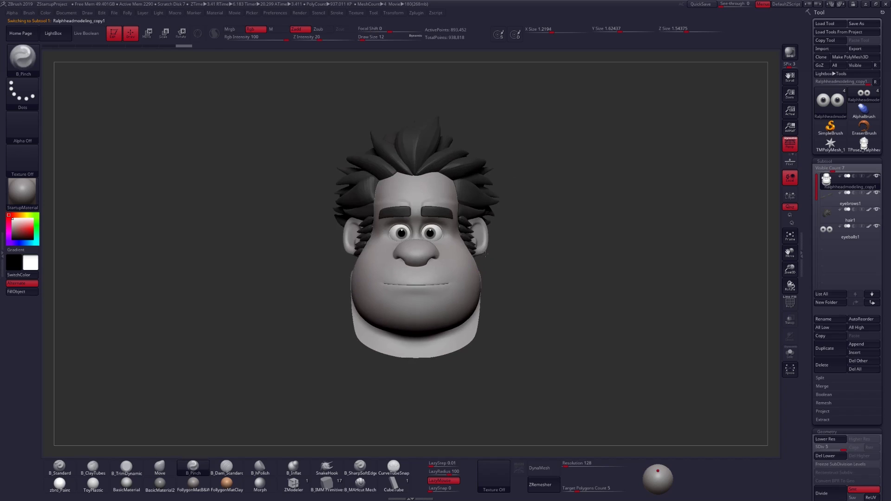
Step: Set the B_Pinch draw size to 96 and switch the head to a lower subdivision level
mouse_move(485, 254)
left_mouse_down("alt")
mouse_move(514, 249)
mouse_move(525, 297)
left_mouse_up("alt")
left_click_drag(603, 278, 503, 265)
key("space")
left_click_drag(500, 264, 515, 266)
key("shift+d")
key("shift+d")
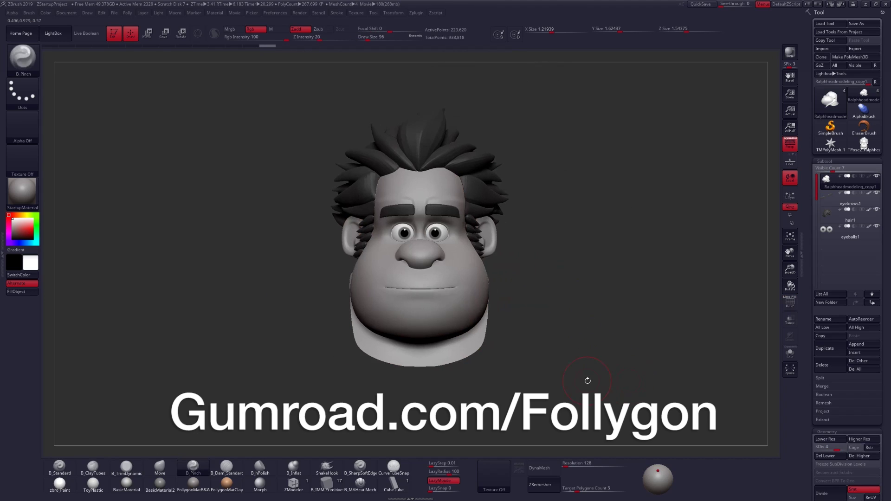
Step: Set the B_Pinch draw size to 67 for the rescaled head
key("space")
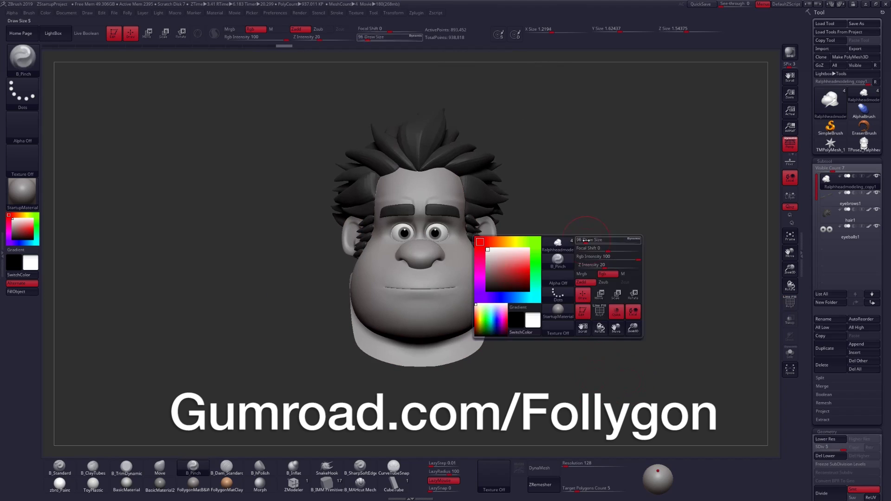
left_click_drag(586, 240, 563, 259)
left_click_drag(354, 133, 309, 125, "alt")
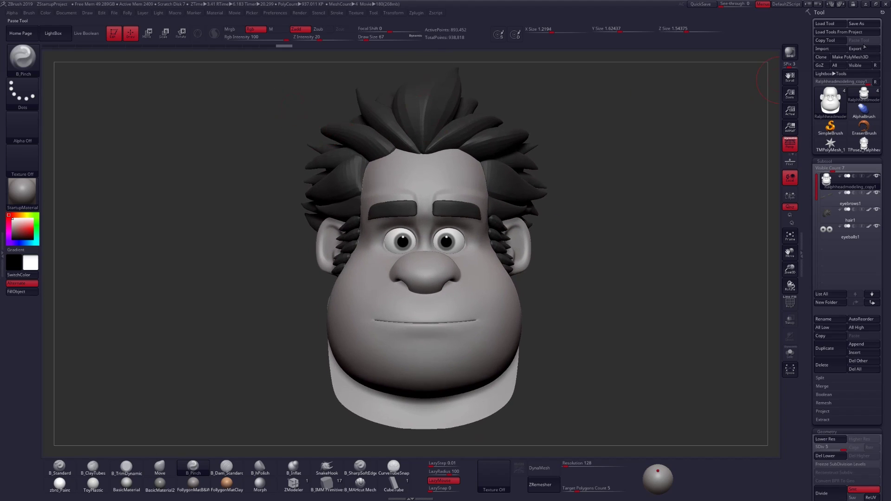
Step: Open the tool picker listing the loaded meshes and brushes
left_click(829, 103)
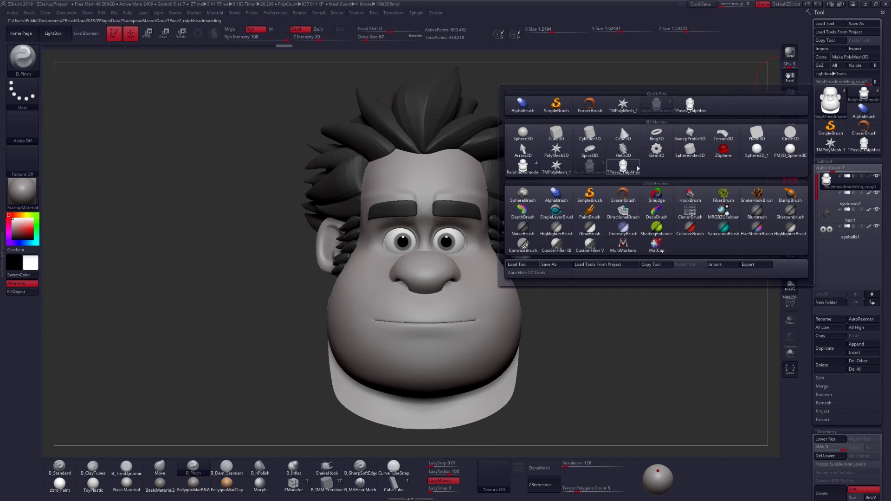